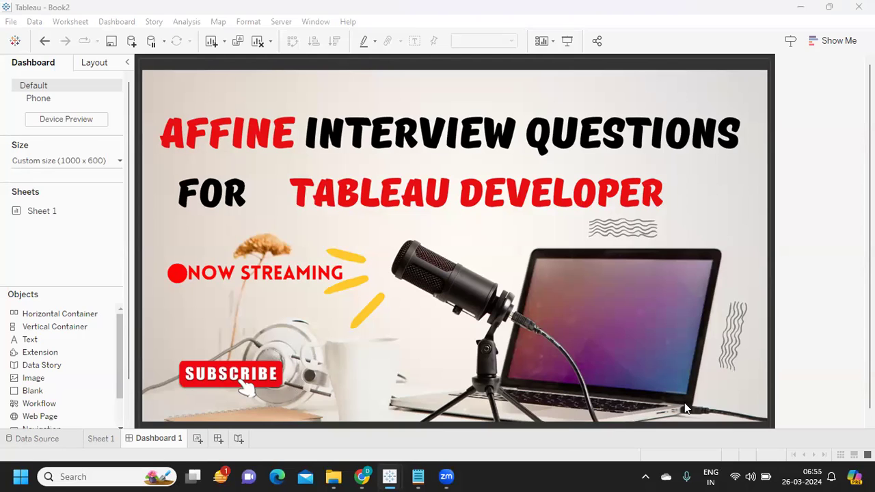
# Step: Bring the '*Company Affine - Notepad' interview notes window to the front from the taskbar
pyautogui.moveTo(388, 476)
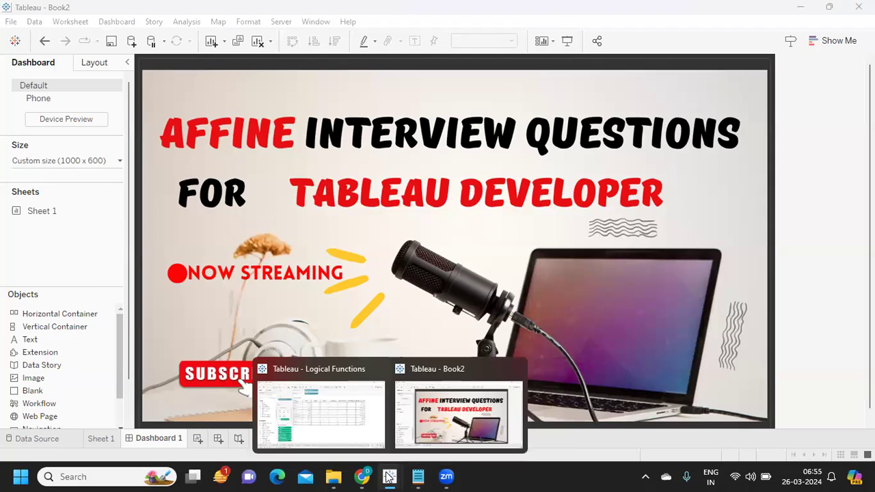
pyautogui.moveTo(418, 476)
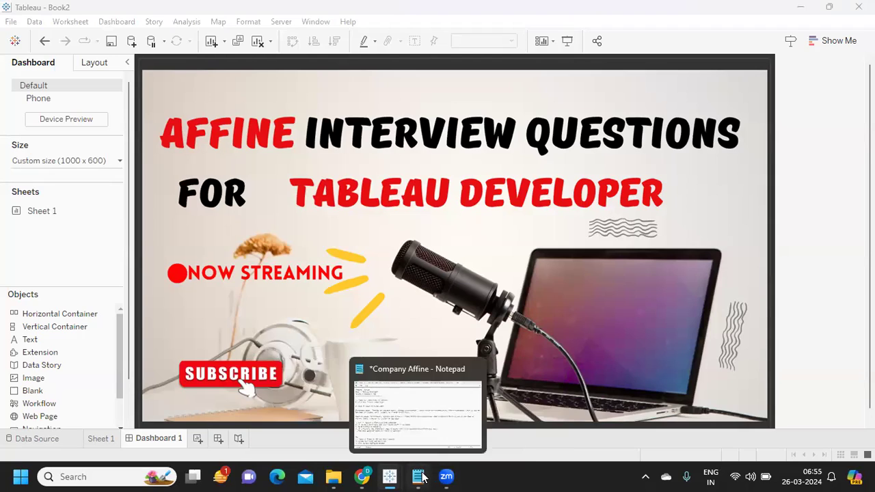
pyautogui.click(424, 413)
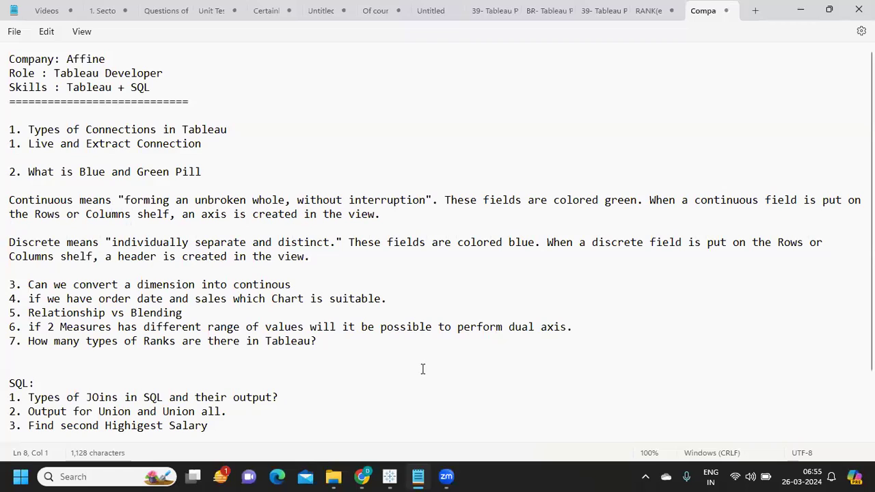
pyautogui.moveTo(13, 129); pyautogui.dragTo(241, 129)
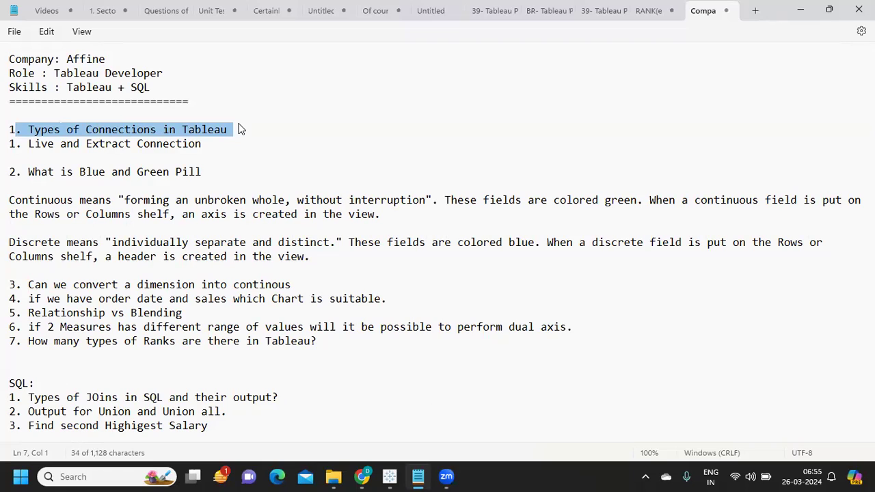
pyautogui.click(132, 144)
pyautogui.moveTo(231, 140); pyautogui.dragTo(2, 145)
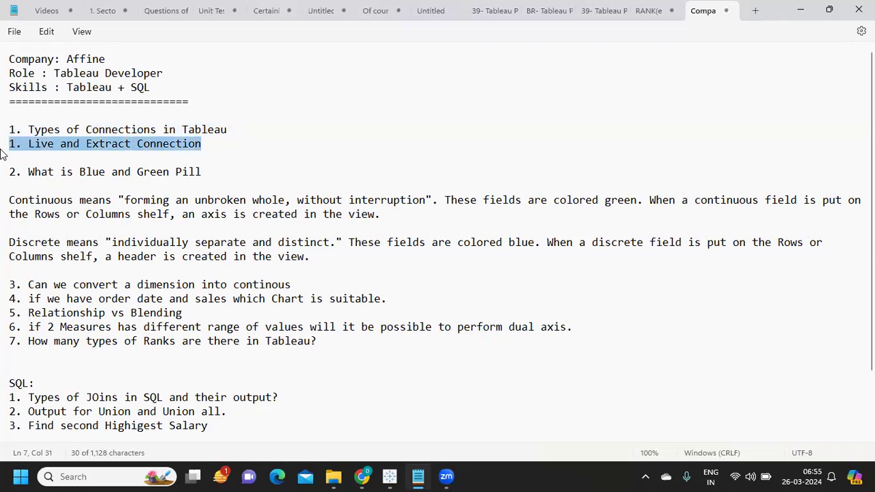
pyautogui.doubleClick(38, 145)
pyautogui.doubleClick(112, 145)
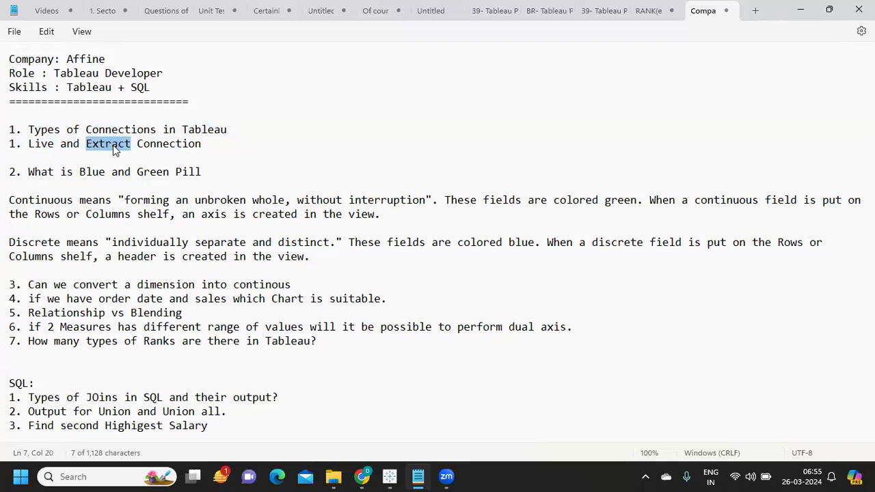
pyautogui.click(242, 144)
# Step: Append '- In which cases will you go for Live and Extract Connection.' to line 7
pyautogui.write('- In')
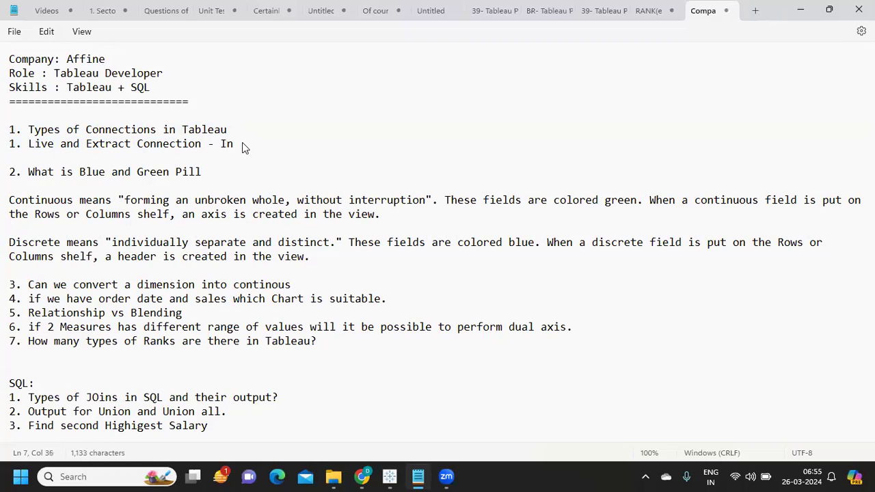
pyautogui.write(' whic')
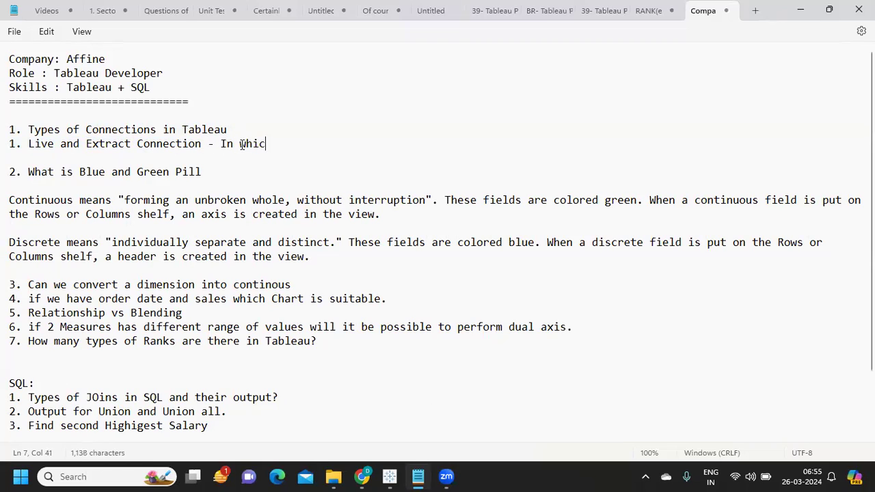
pyautogui.write('h cases will yu')
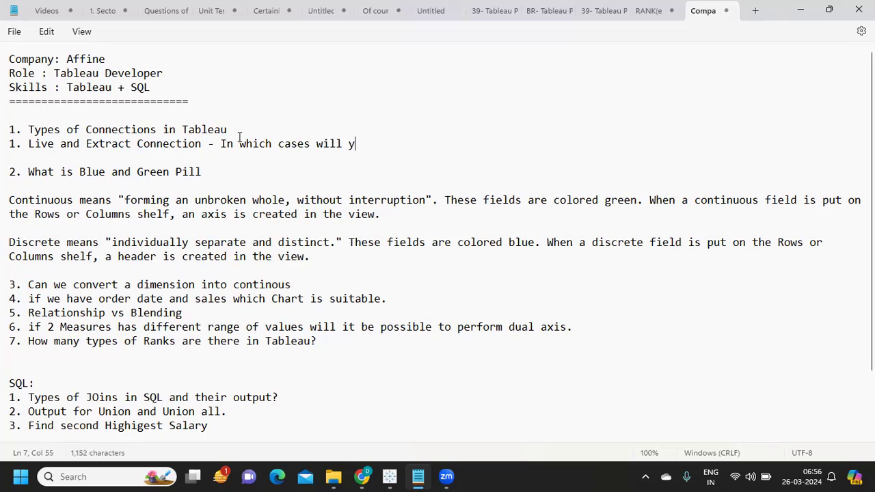
pyautogui.press('BackSpace')
pyautogui.press('BackSpace')
pyautogui.write('ou got')
pyautogui.press('BackSpace')
pyautogui.write('for Liv')
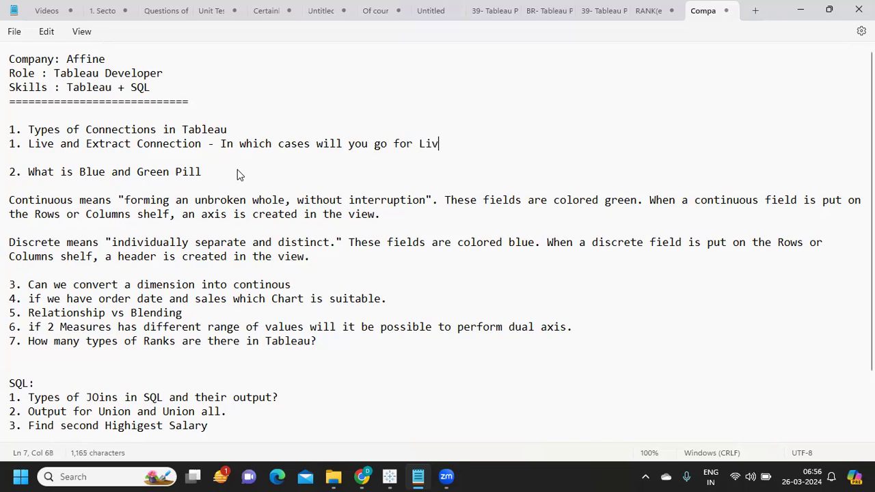
pyautogui.write('e and Extract Connecti')
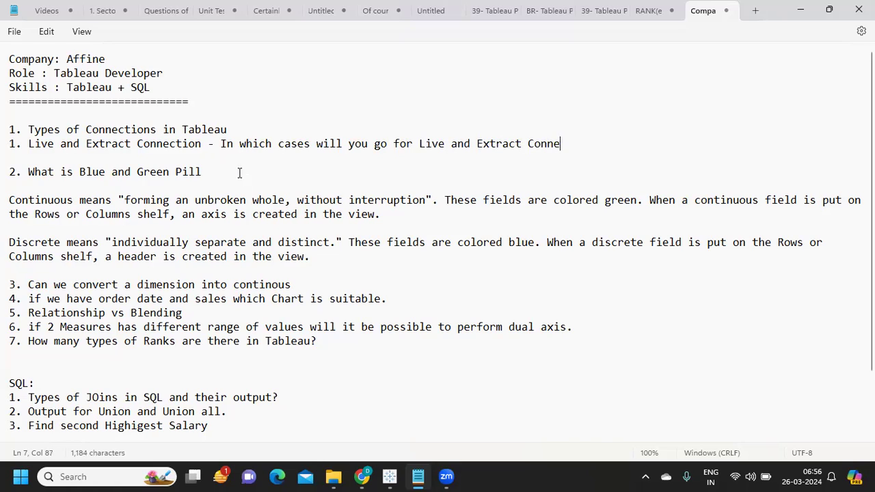
pyautogui.write('on.')
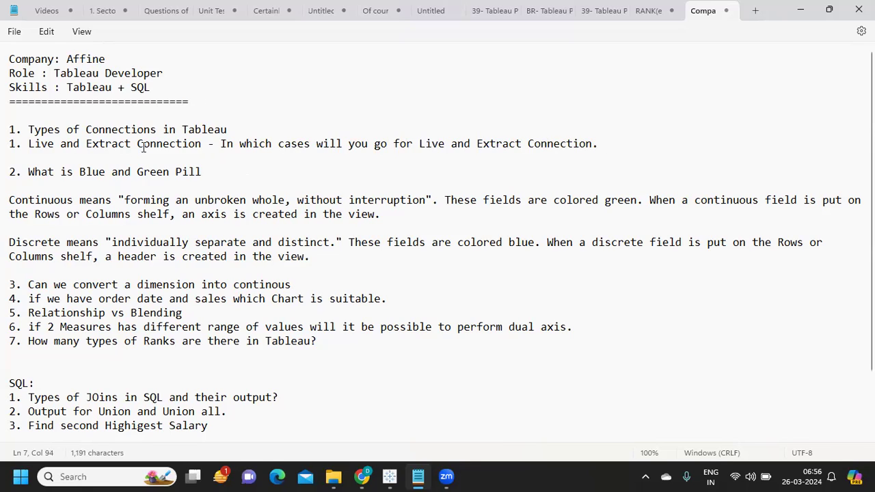
# Step: Emphasize the words Live and Extract and the expanded line, then begin marking the Blue and Green Pill question
pyautogui.doubleClick(46, 144)
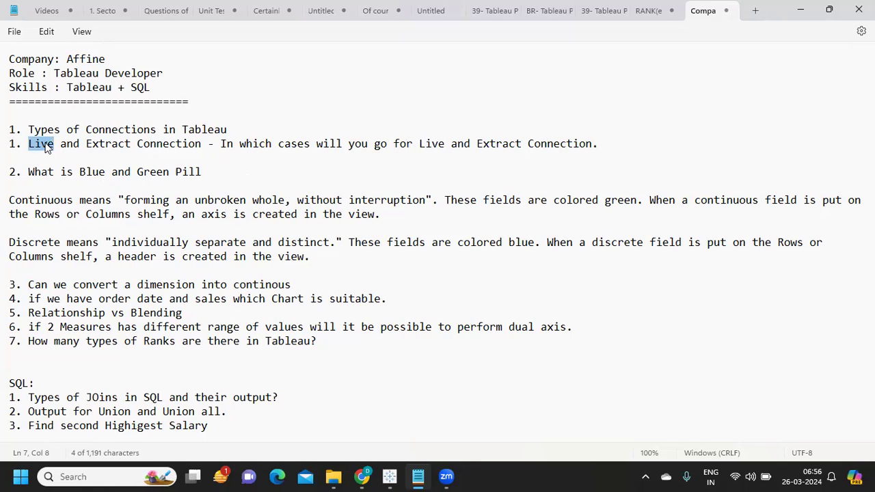
pyautogui.doubleClick(98, 145)
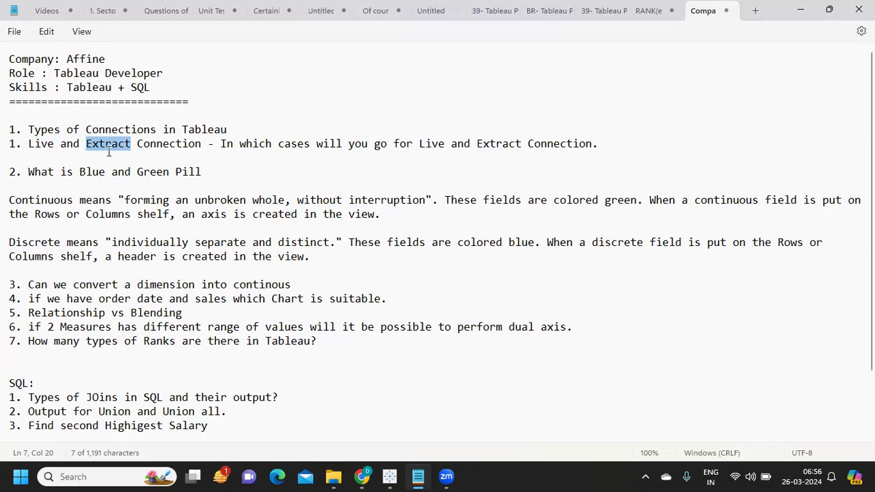
pyautogui.click(614, 146)
pyautogui.moveTo(614, 145); pyautogui.dragTo(9, 145)
pyautogui.keyDown('shift'); pyautogui.click(15, 147); pyautogui.keyUp('shift')
pyautogui.click(123, 180)
pyautogui.moveTo(22, 172); pyautogui.dragTo(212, 171)
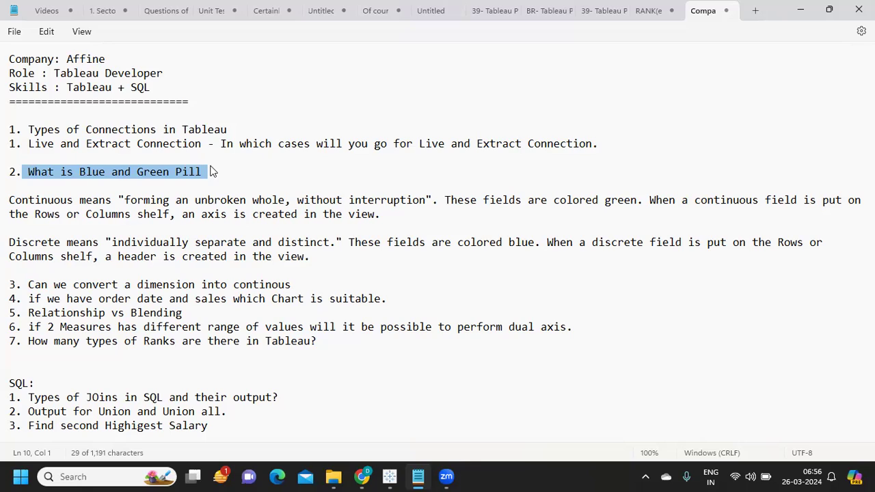
pyautogui.doubleClick(89, 176)
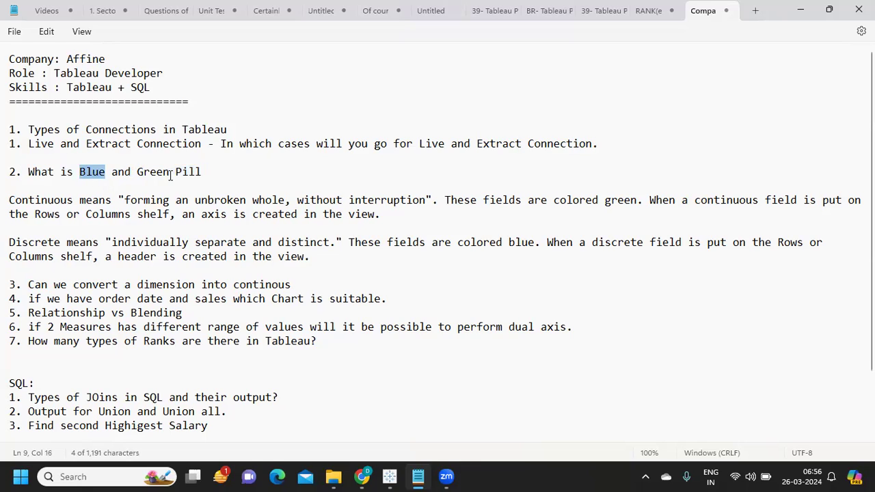
pyautogui.click(67, 172)
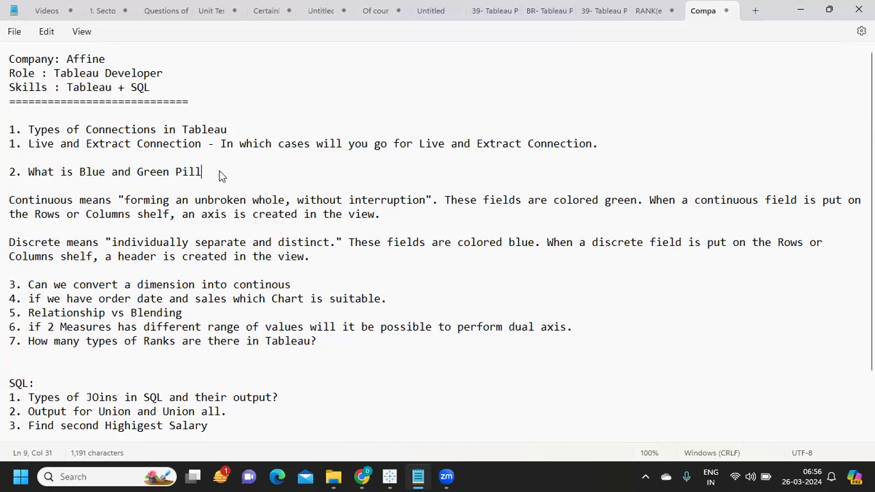
pyautogui.moveTo(220, 174); pyautogui.dragTo(2, 182)
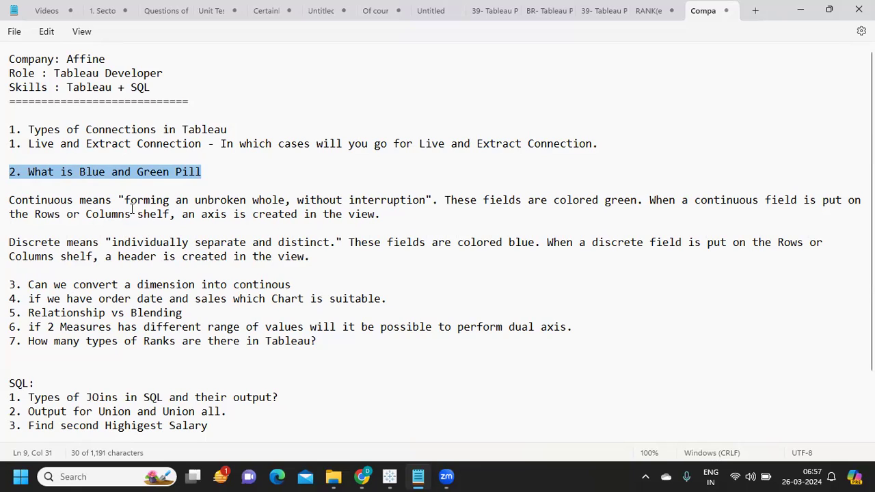
# Step: Highlight the continuous definition, its green colouring, and both the continuous and discrete paragraphs
pyautogui.doubleClick(26, 200)
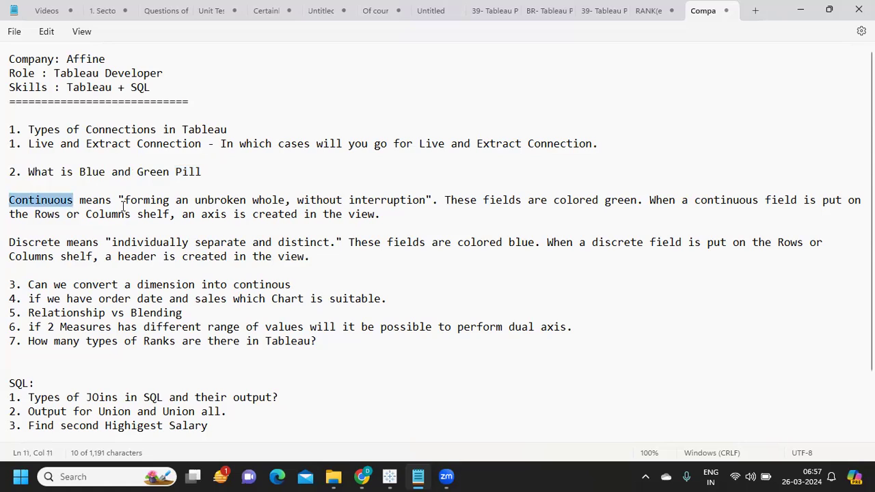
pyautogui.moveTo(122, 200); pyautogui.dragTo(422, 194)
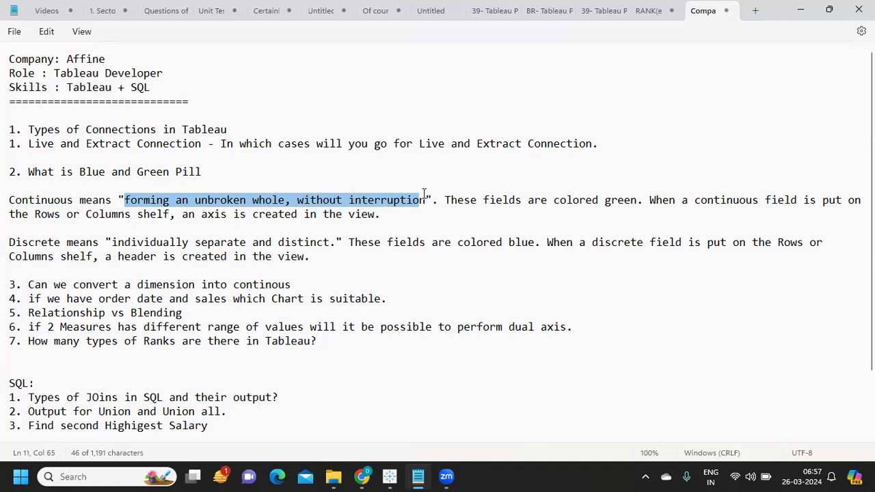
pyautogui.moveTo(479, 200); pyautogui.dragTo(634, 205)
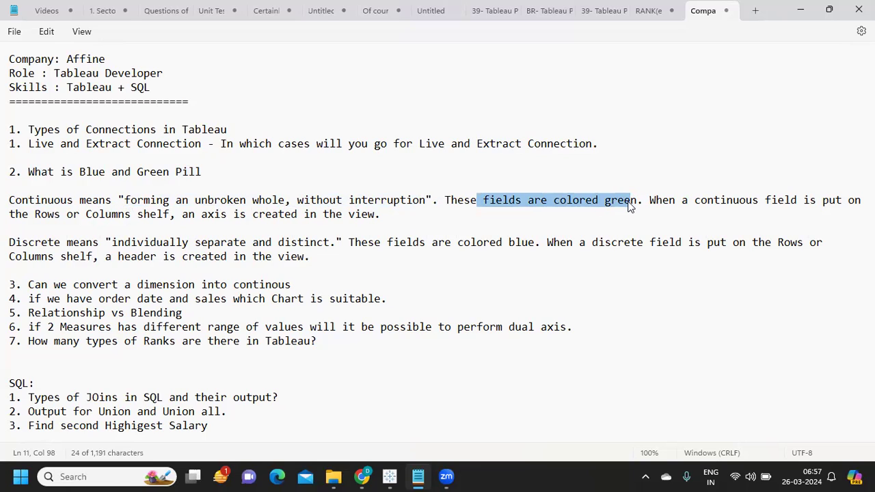
pyautogui.moveTo(318, 269); pyautogui.dragTo(2, 199)
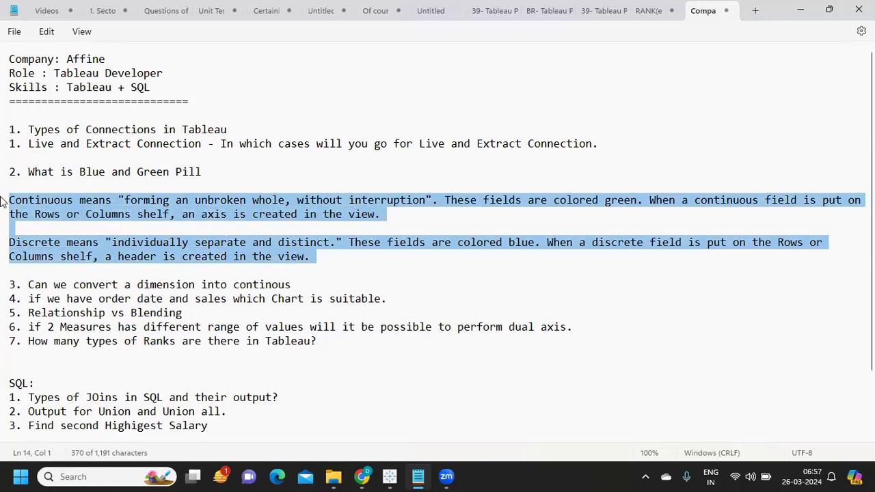
# Step: Select the words Continuous and Discrete and re-highlight the quoted continuous definition
pyautogui.doubleClick(44, 203)
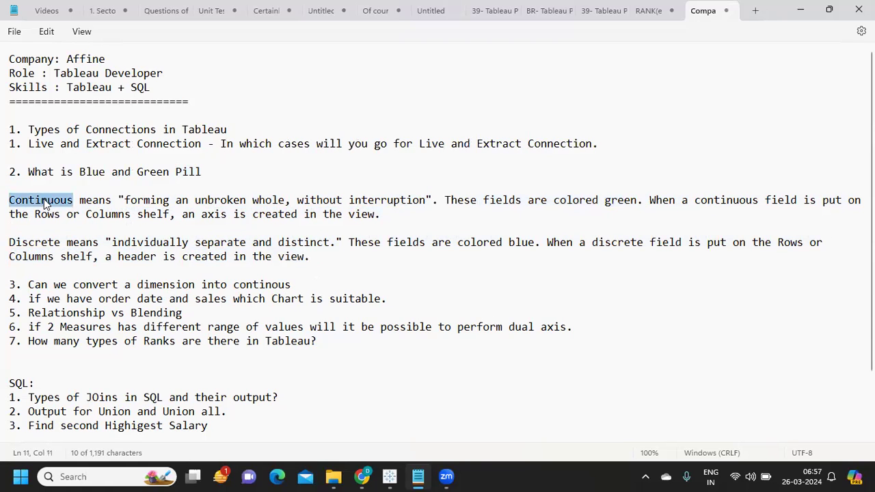
pyautogui.doubleClick(21, 246)
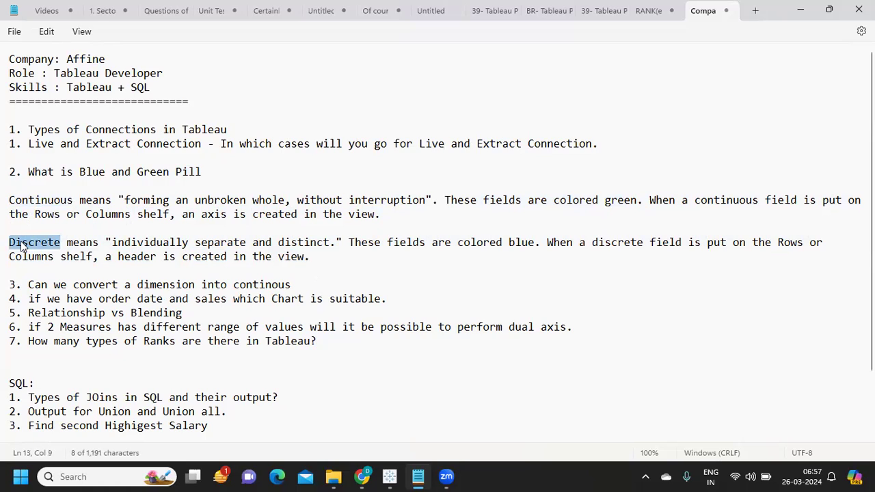
pyautogui.doubleClick(31, 204)
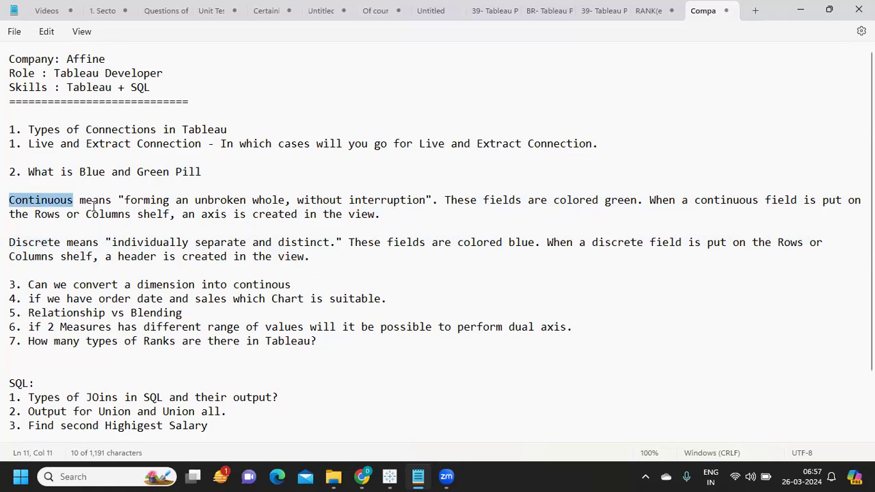
pyautogui.moveTo(118, 202); pyautogui.dragTo(407, 200)
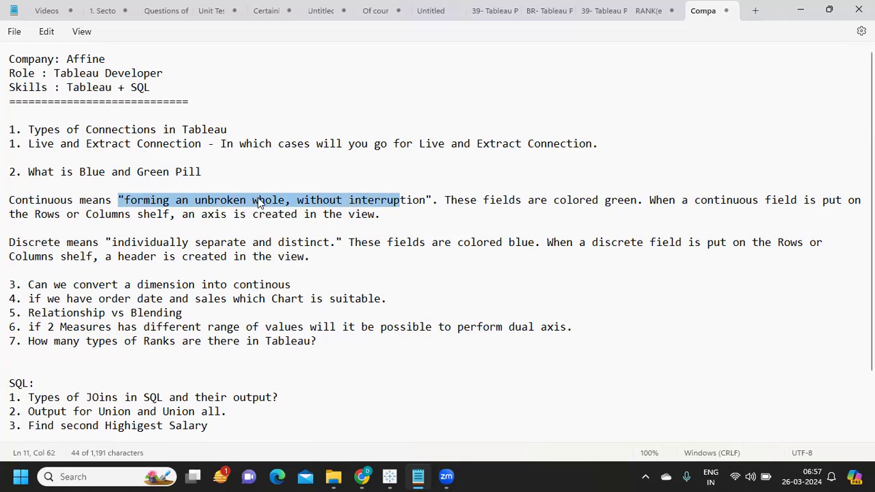
pyautogui.click(257, 201)
pyautogui.moveTo(118, 201); pyautogui.dragTo(376, 201)
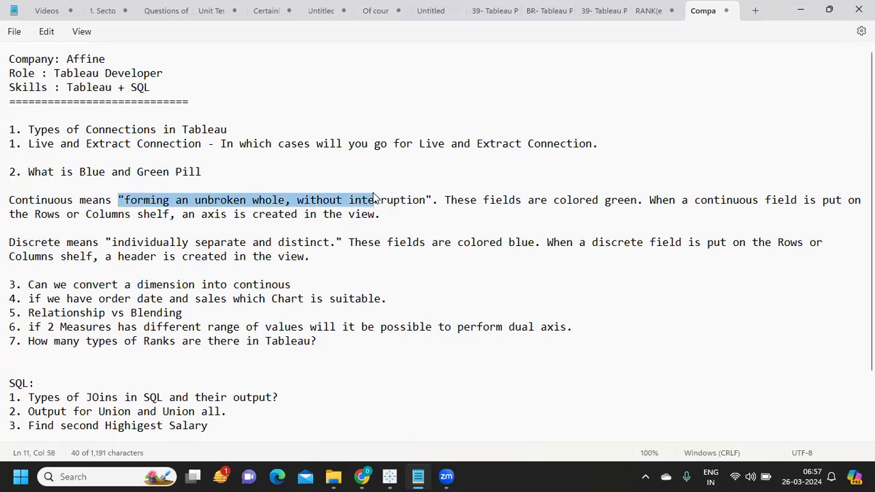
pyautogui.doubleClick(32, 245)
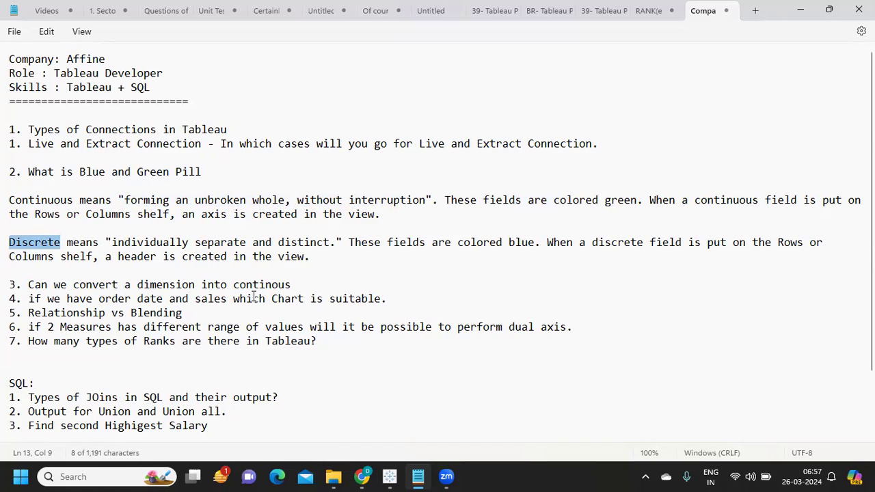
# Step: Highlight question 3 on converting a dimension, then switch to the Tableau Logical Functions workbook
pyautogui.tripleClick(226, 284)
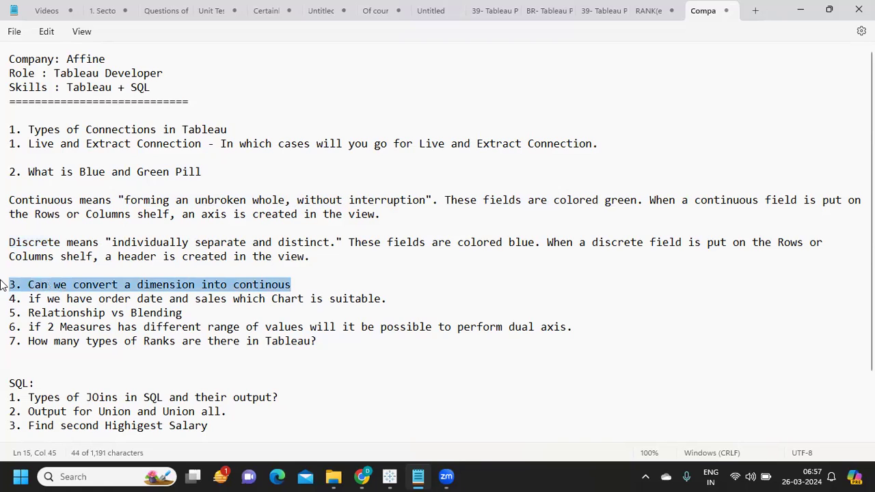
pyautogui.moveTo(390, 476)
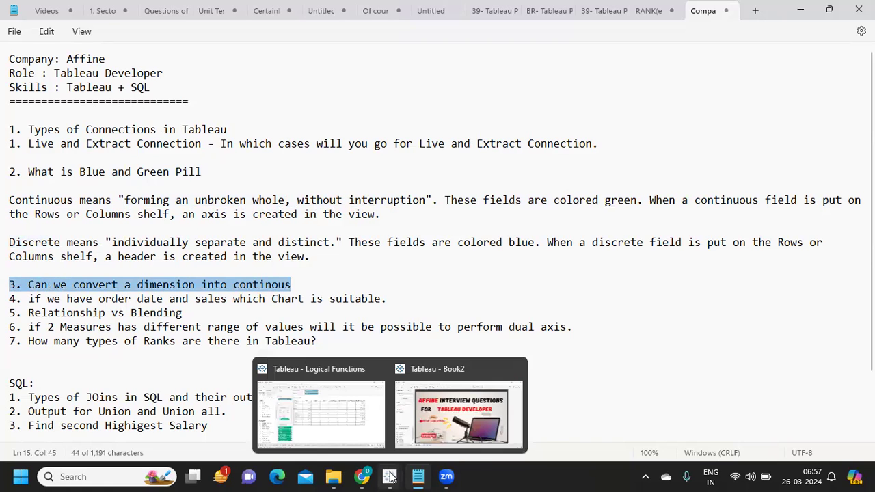
pyautogui.click(343, 429)
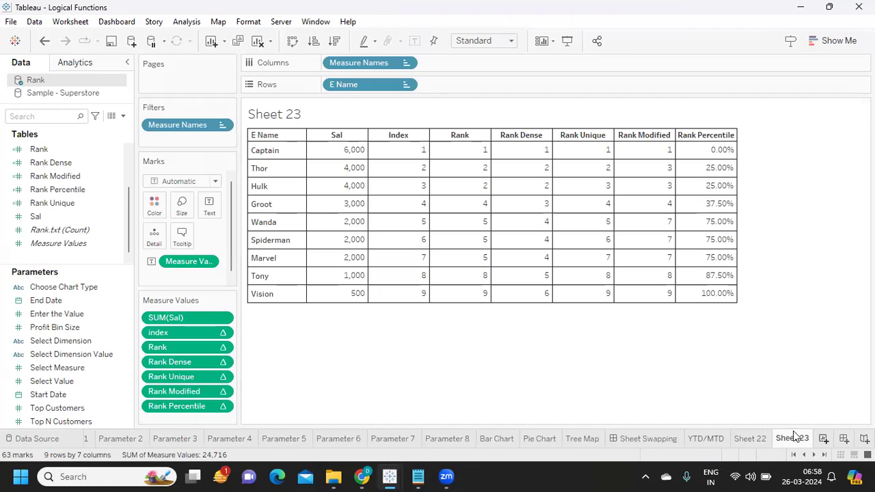
# Step: Create Sheet 24 using the Sample - Superstore data source and expand the Orders table
pyautogui.click(823, 438)
pyautogui.click(69, 176)
pyautogui.click(52, 93)
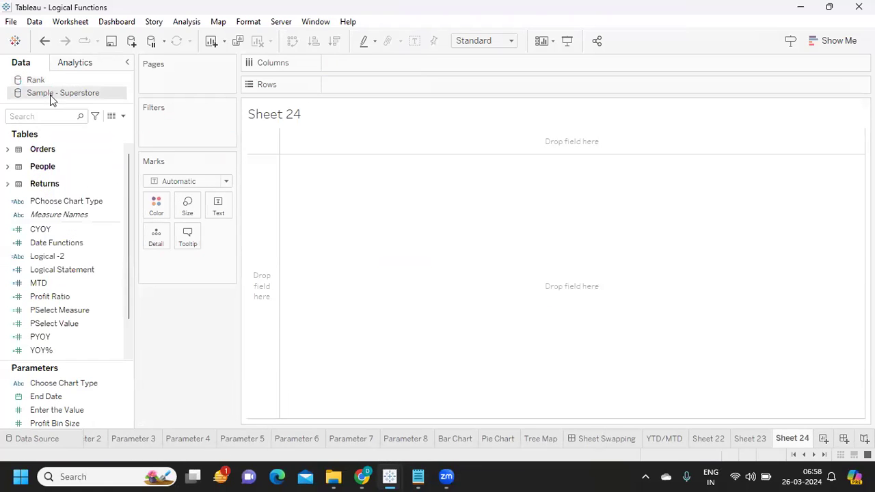
pyautogui.click(4, 152)
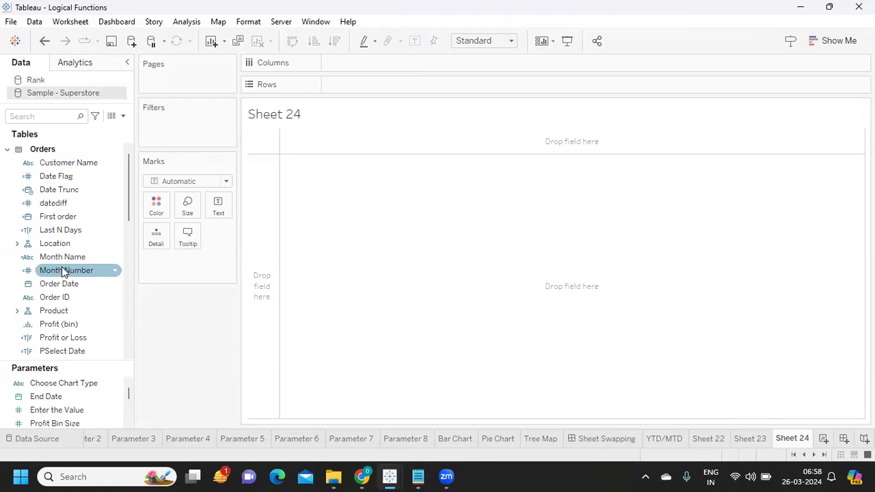
# Step: Place Order Date on Rows as YEAR, remove it, then open Order Date's Data pane menu
pyautogui.moveTo(78, 289); pyautogui.dragTo(387, 83)
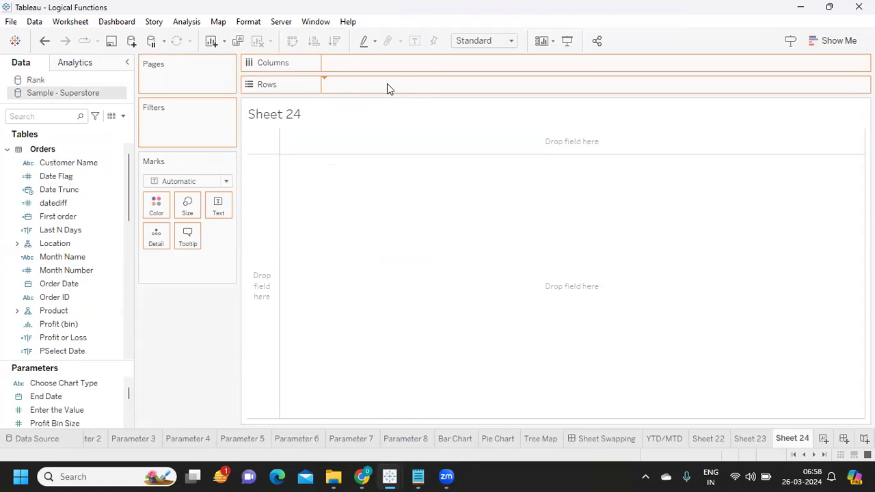
pyautogui.click(408, 84)
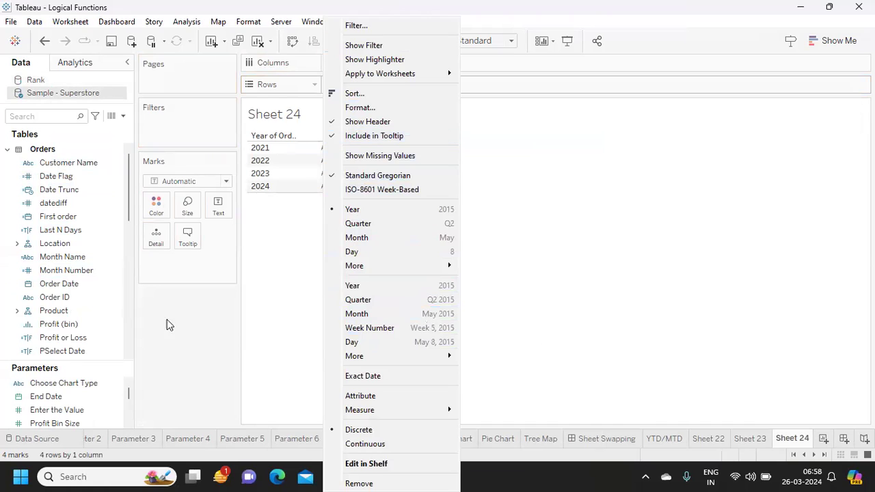
pyautogui.click(253, 315)
pyautogui.moveTo(368, 85); pyautogui.dragTo(367, 232)
pyautogui.rightClick(59, 286)
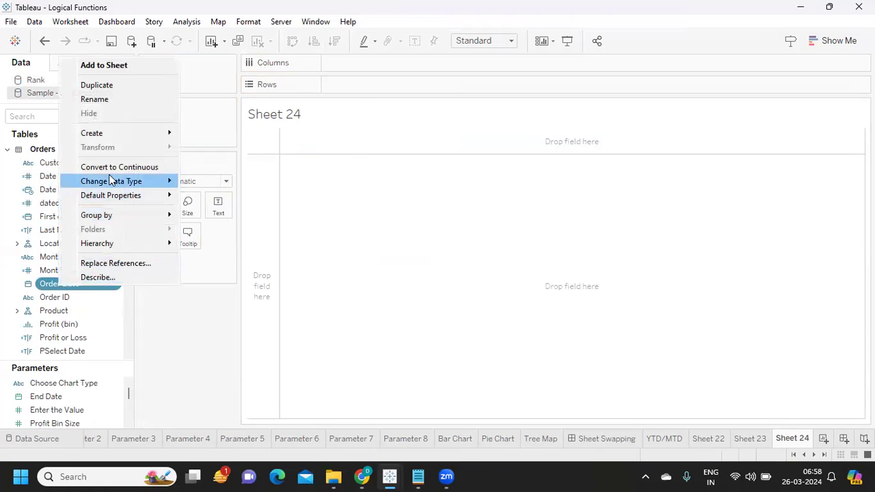